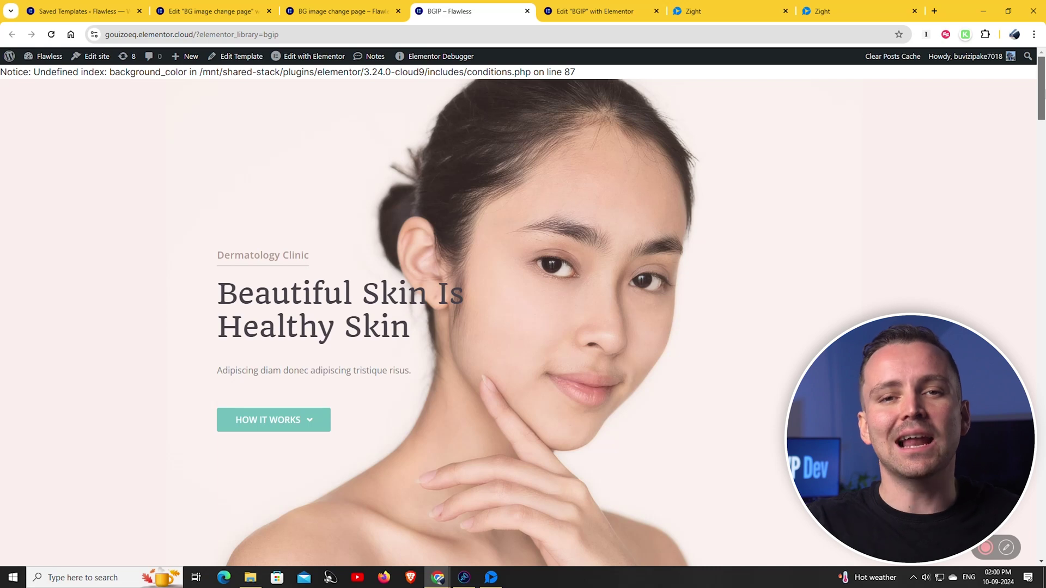
# - Scroll to the three treatment cards and hover each one to preview its background image swap
pyautogui.scroll(-9, 523, 316)
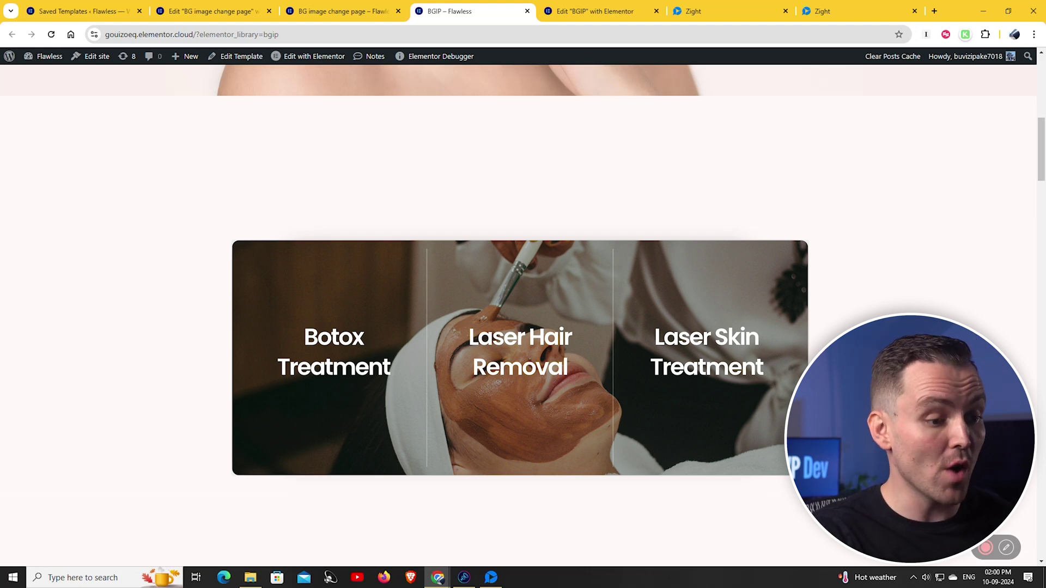
pyautogui.moveTo(388, 424)
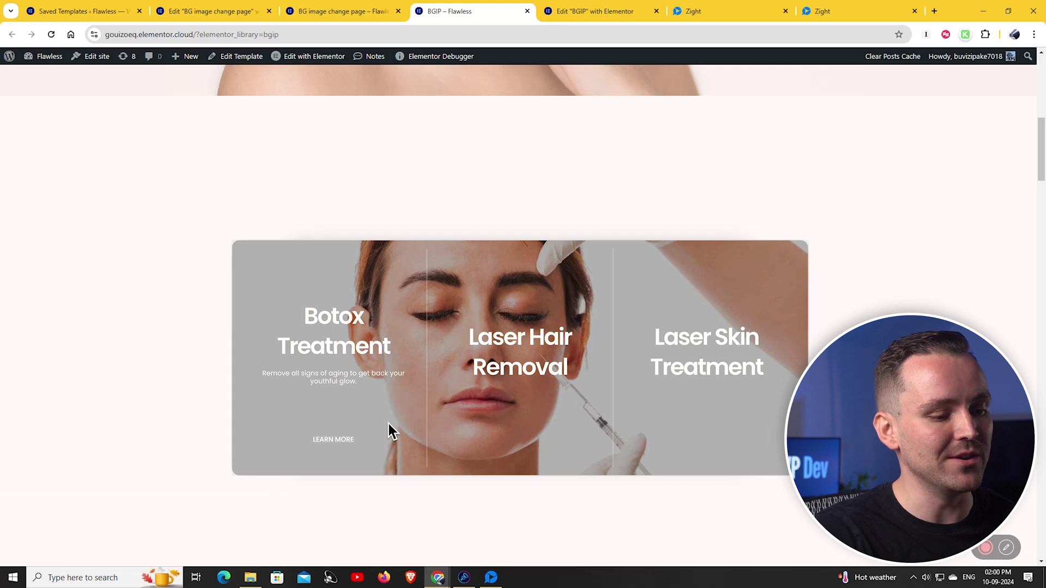
pyautogui.moveTo(478, 423)
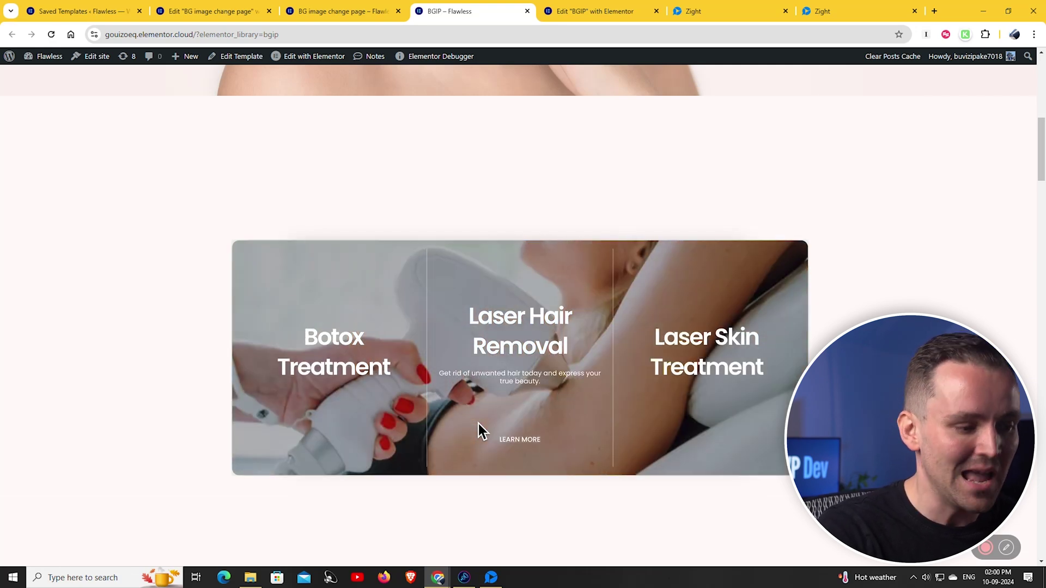
pyautogui.moveTo(668, 420)
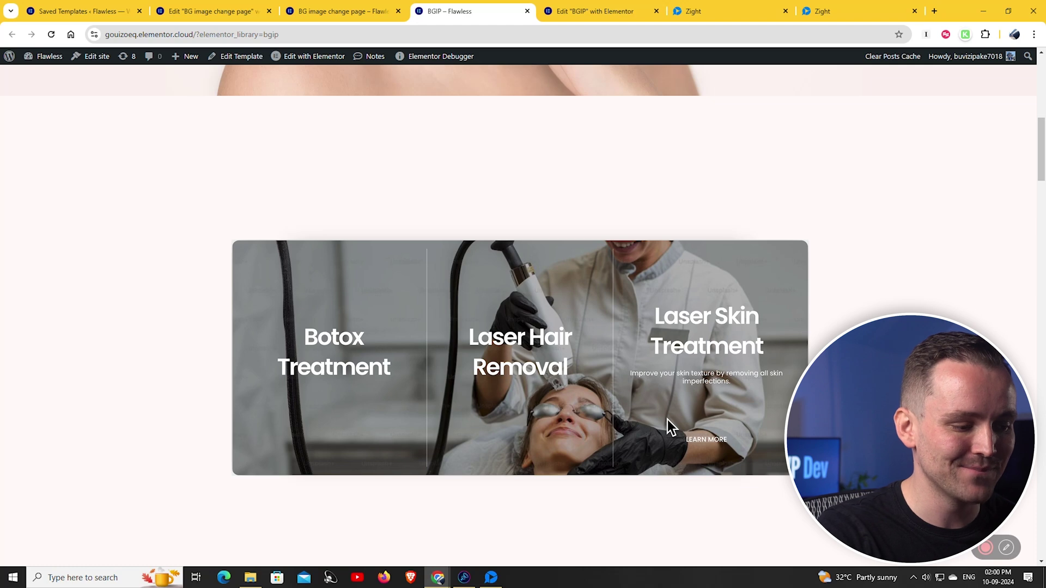
# - Bring up the card-row parent container's Cover, Center Center, No-repeat background image settings
pyautogui.moveTo(667, 450)
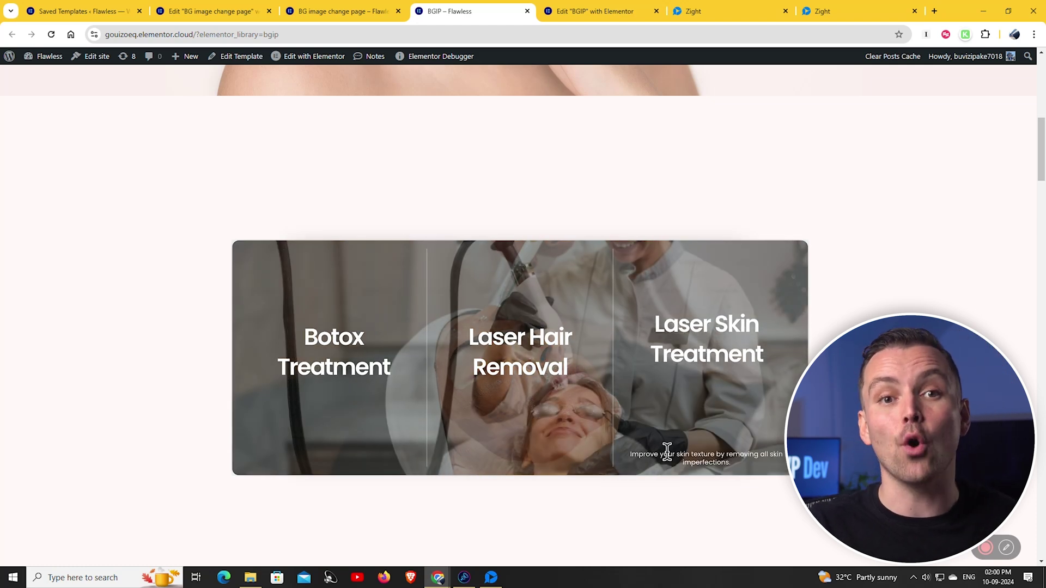
pyautogui.moveTo(581, 438)
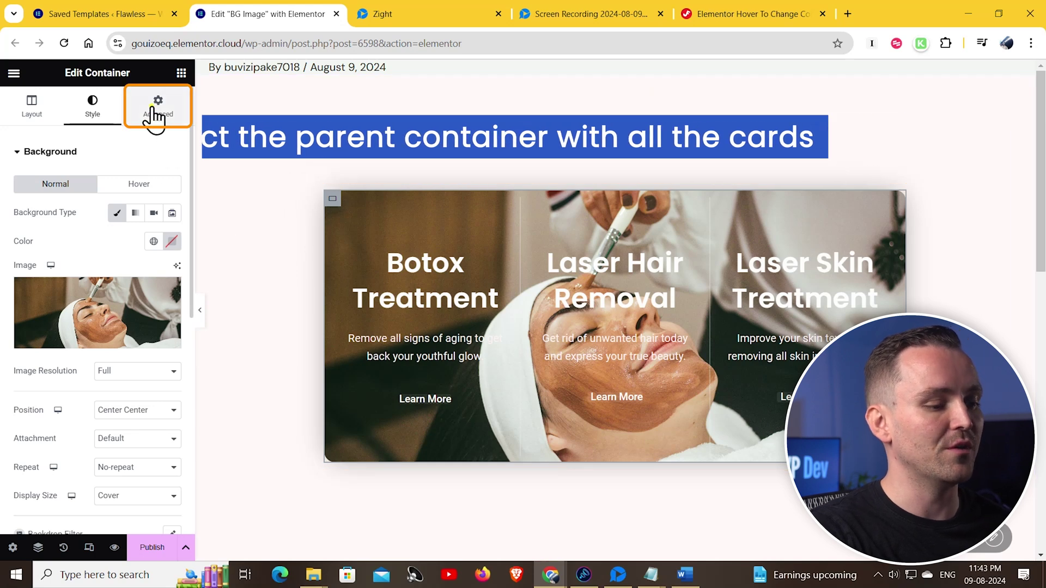
# - Paste the prepared hover CSS into the parent container's Custom CSS, then select the Botox card's container
pyautogui.click(157, 104)
pyautogui.scroll(-10, 143, 357)
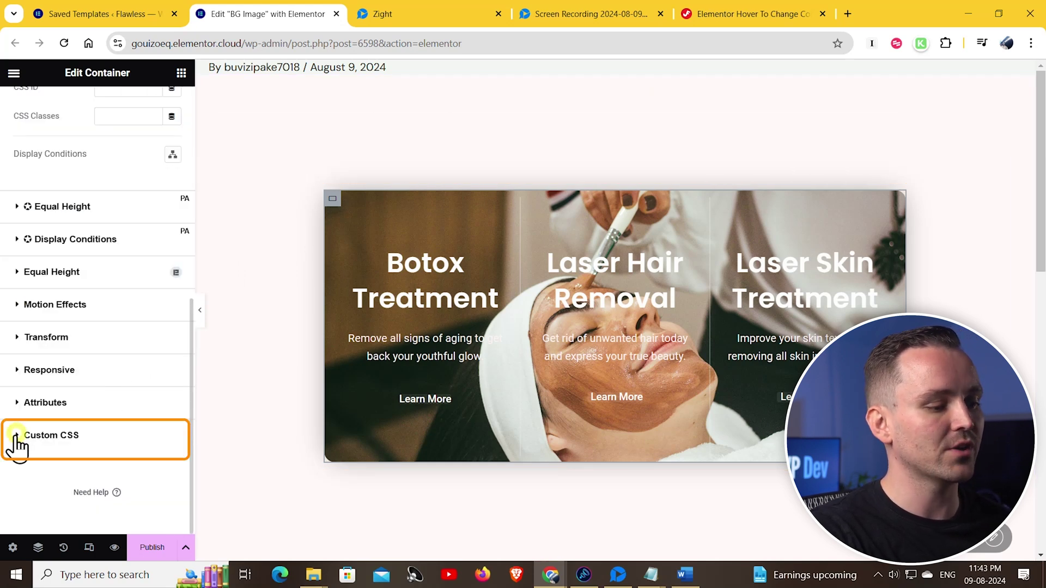
pyautogui.click(20, 439)
pyautogui.click(59, 462)
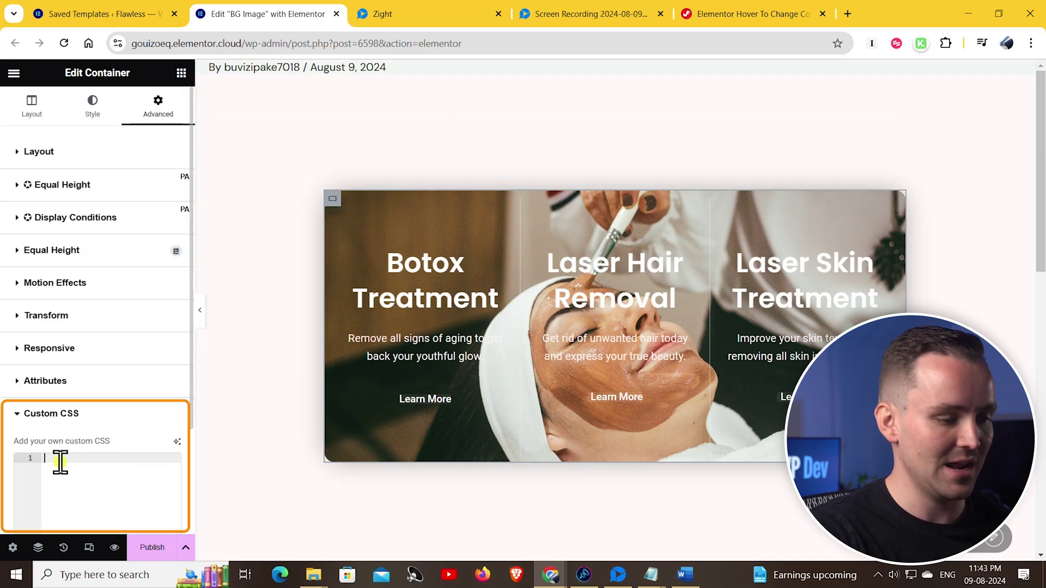
pyautogui.rightClick(62, 461)
pyautogui.click(99, 310)
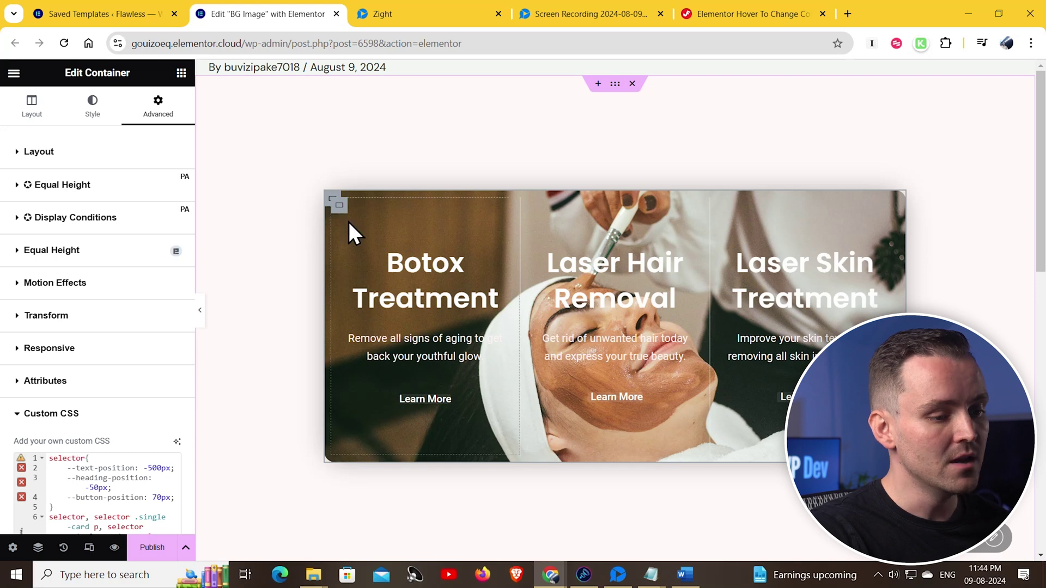
pyautogui.click(341, 206)
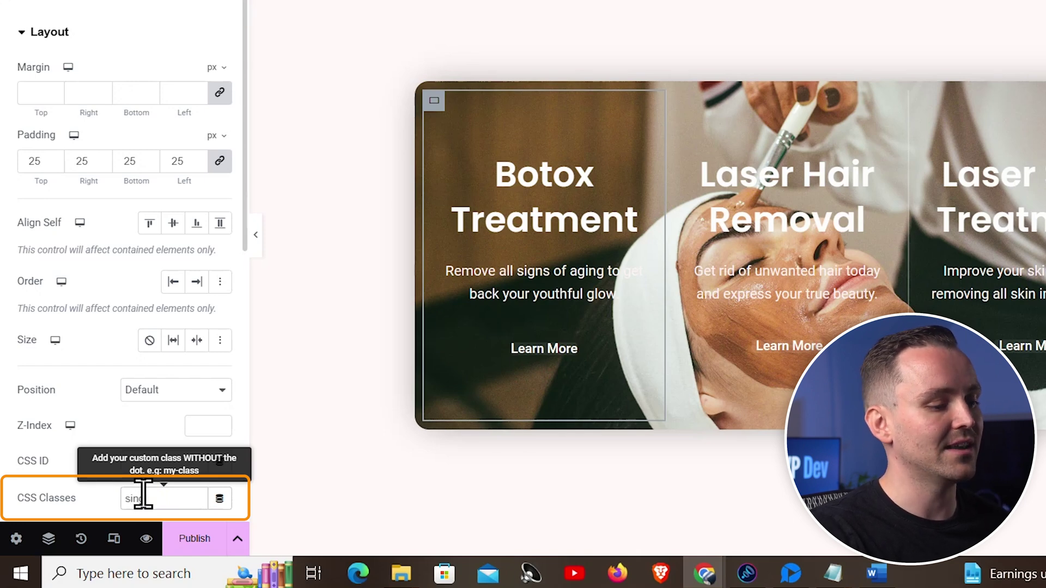
# - Give the Botox card container the CSS class 'single-card' and set its overflow to Hidden
pyautogui.click(143, 494)
pyautogui.write('single-car')
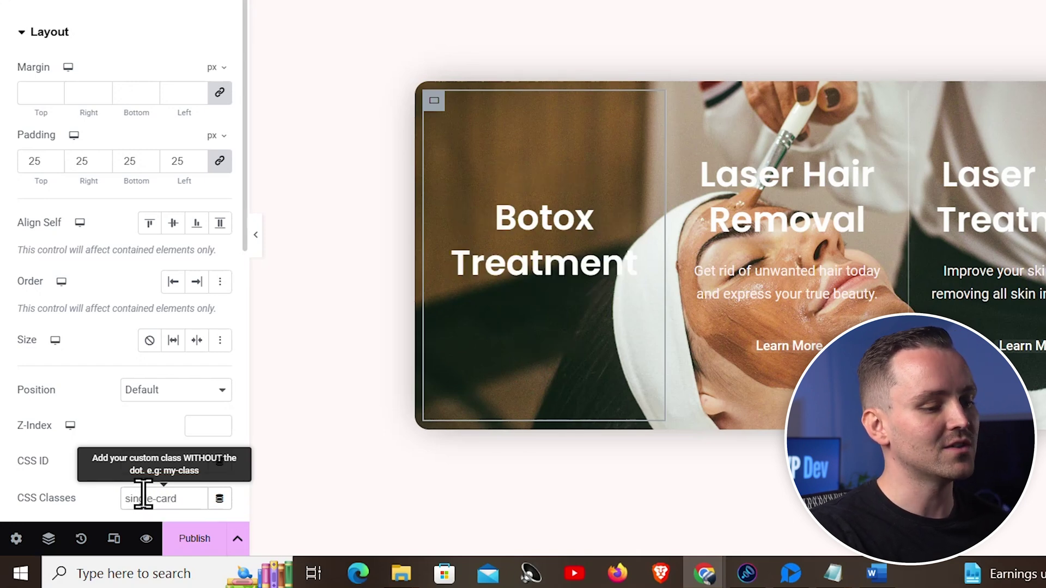
pyautogui.write('d')
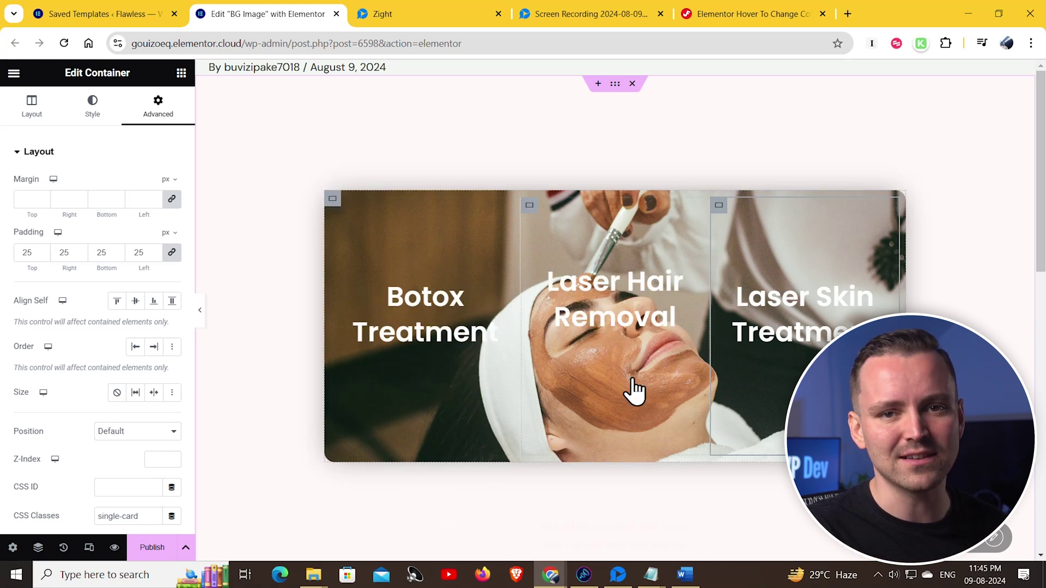
pyautogui.click(338, 205)
pyautogui.click(27, 111)
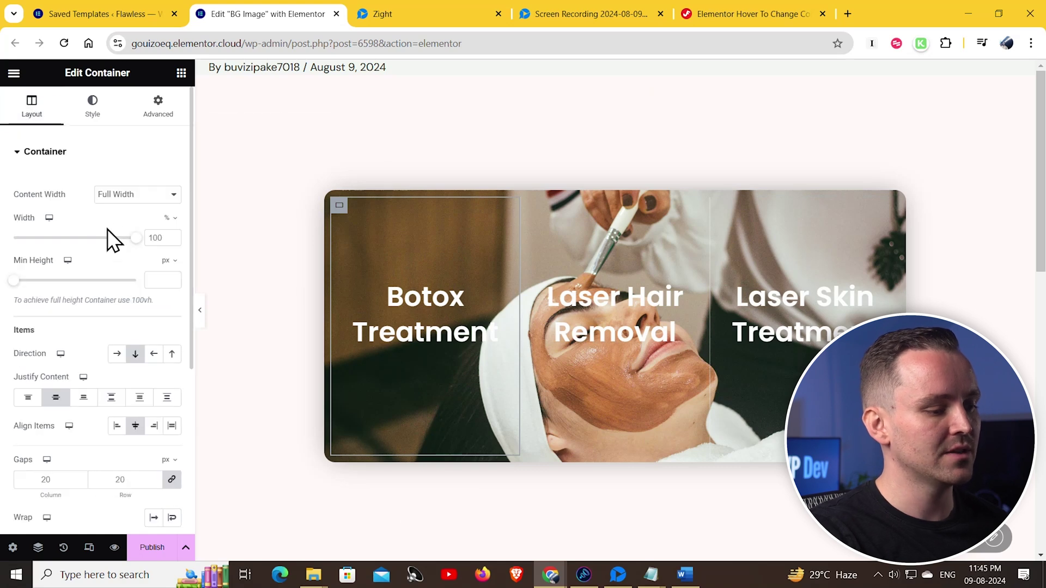
pyautogui.scroll(-5, 54, 327)
pyautogui.click(12, 370)
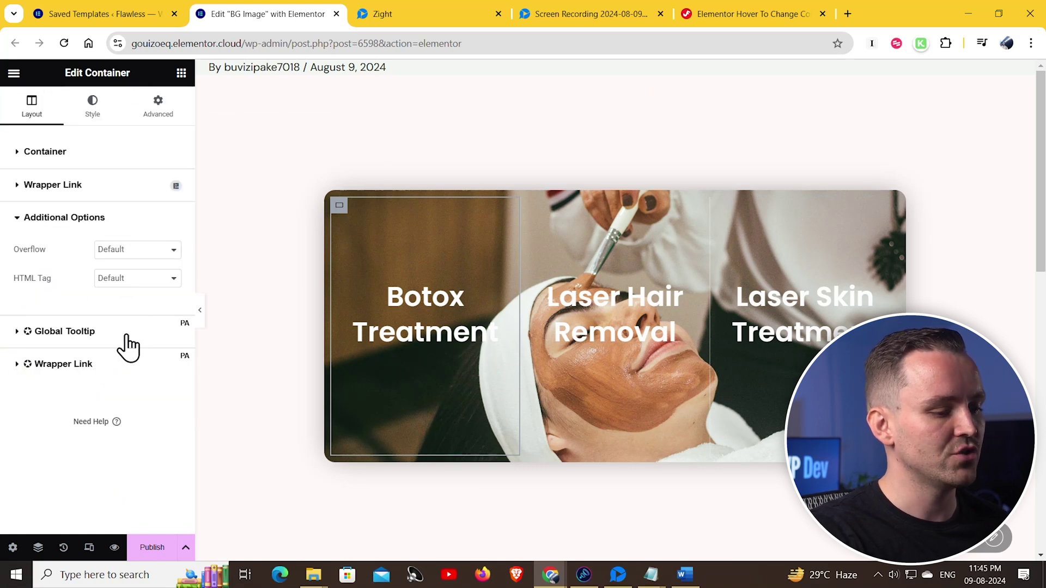
pyautogui.click(173, 250)
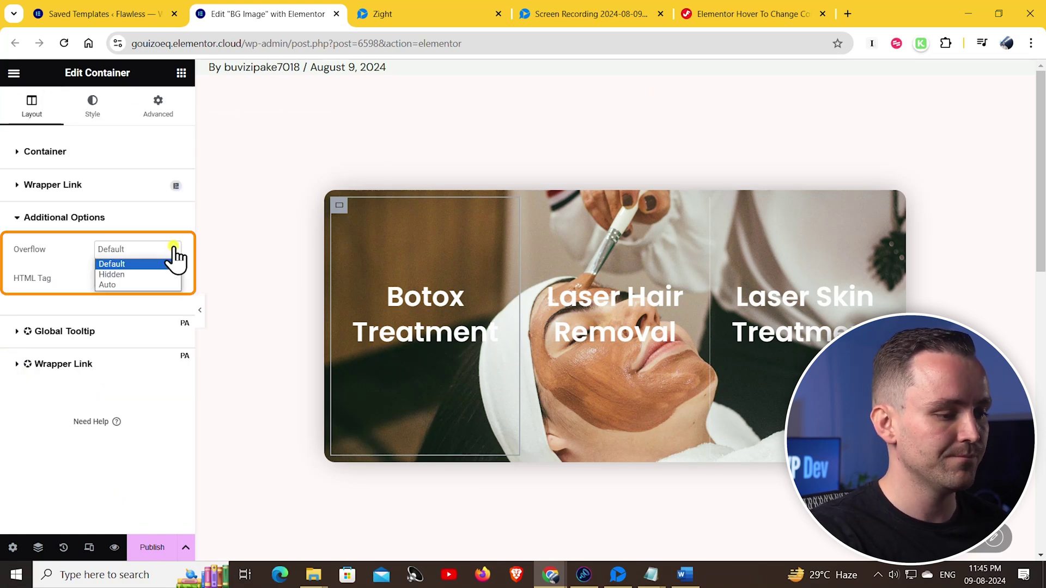
pyautogui.click(173, 274)
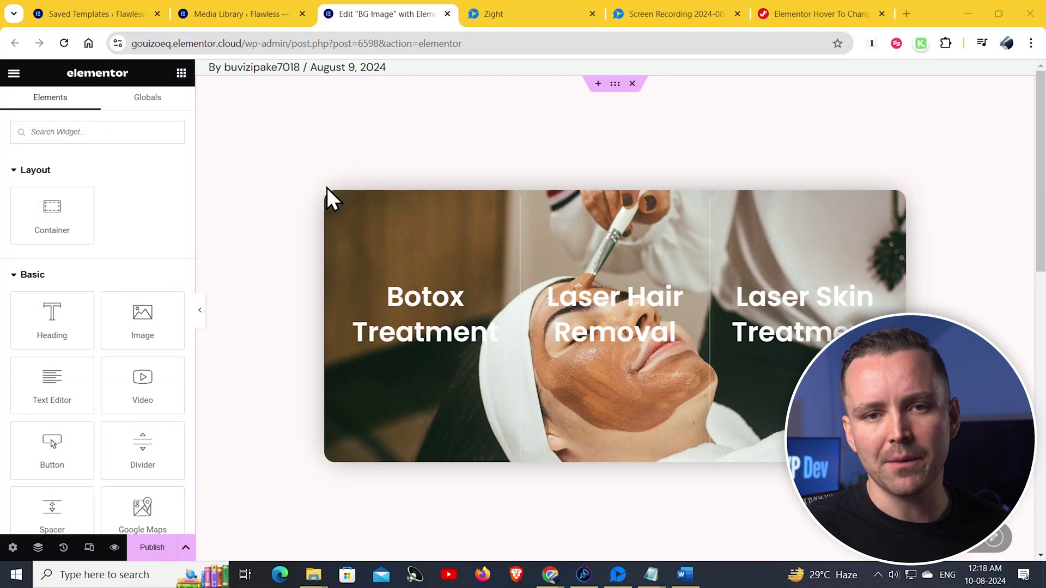
# - Give the first card's container a classic black background overlay at 0.3 opacity
pyautogui.moveTo(330, 210)
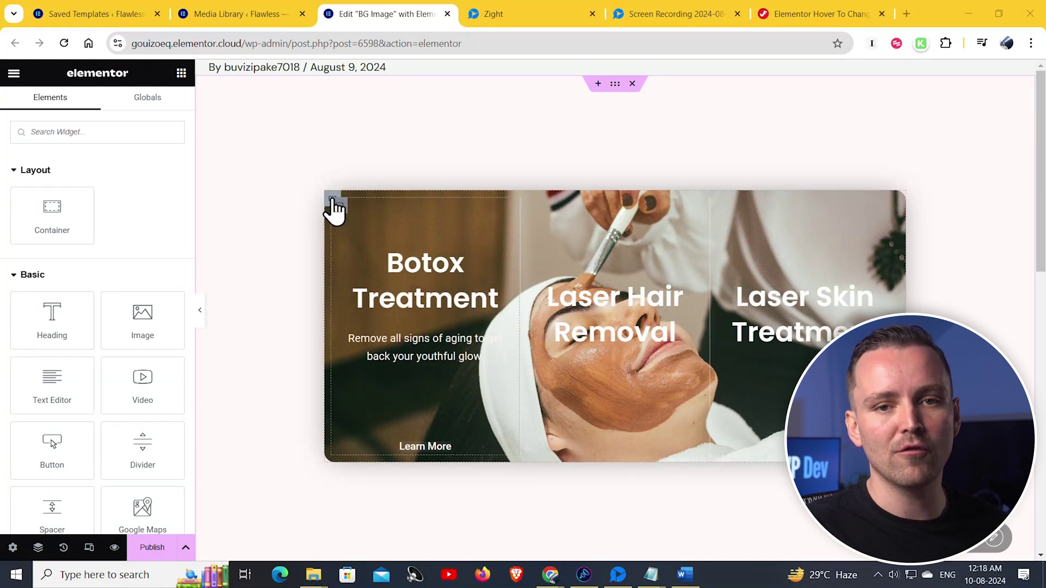
pyautogui.click(330, 200)
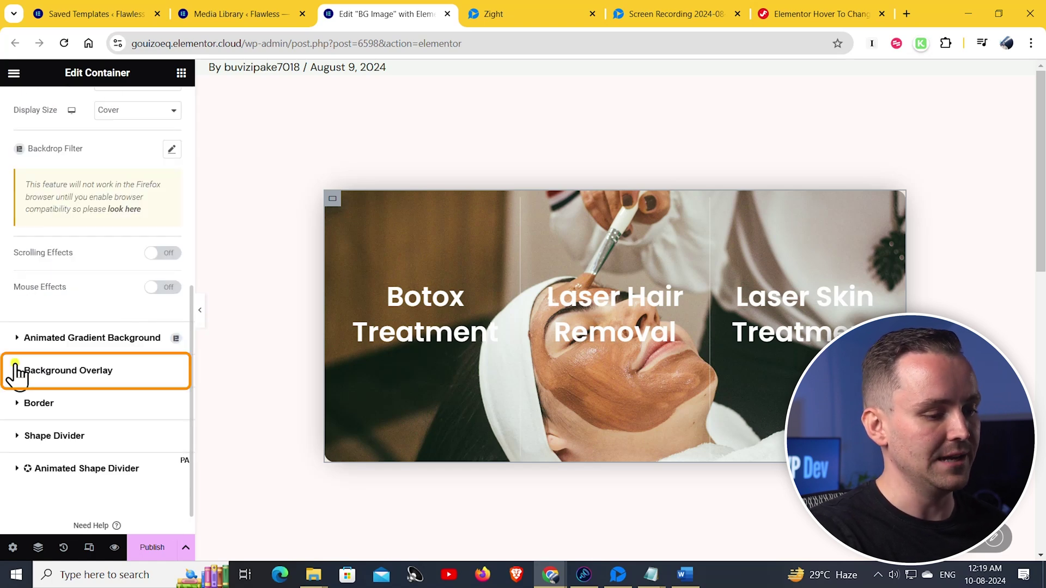
pyautogui.click(17, 368)
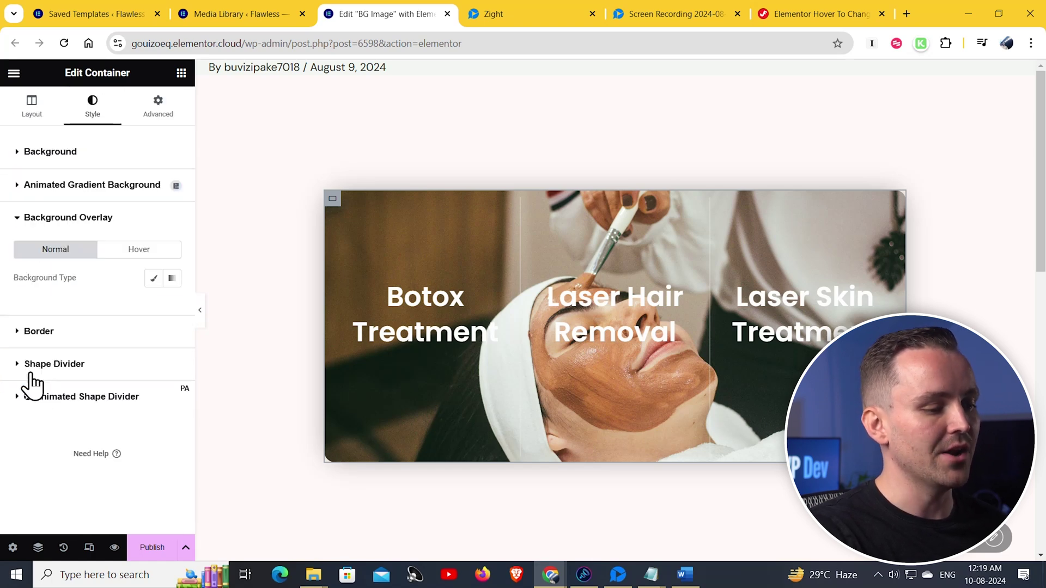
pyautogui.click(153, 279)
pyautogui.click(172, 306)
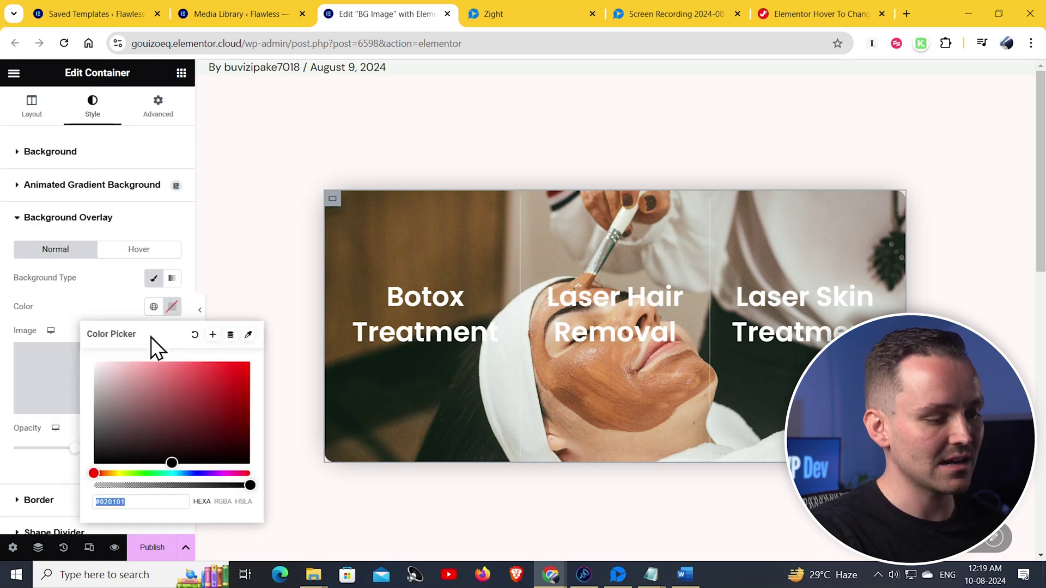
pyautogui.click(167, 462)
pyautogui.click(103, 298)
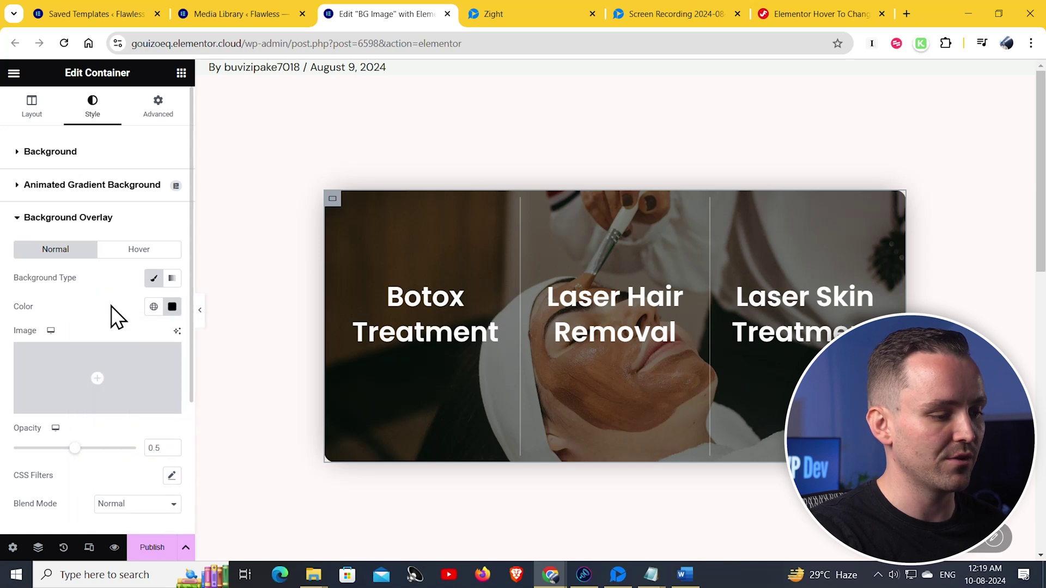
pyautogui.doubleClick(163, 447)
pyautogui.write('0.3')
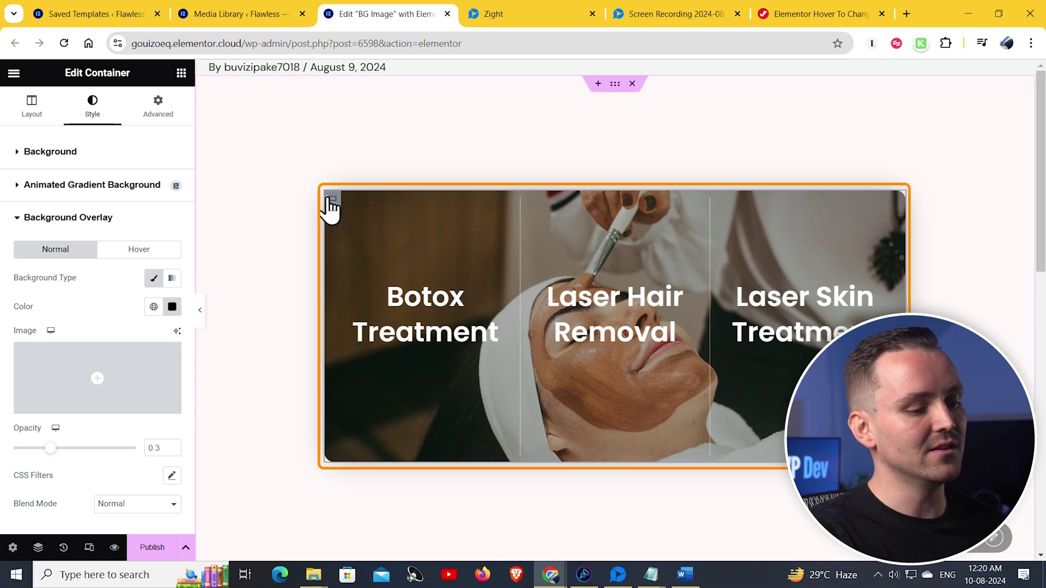
# - Set the container's CSS ID to 'main-parent' and drop an HTML widget below the cards
pyautogui.click(158, 111)
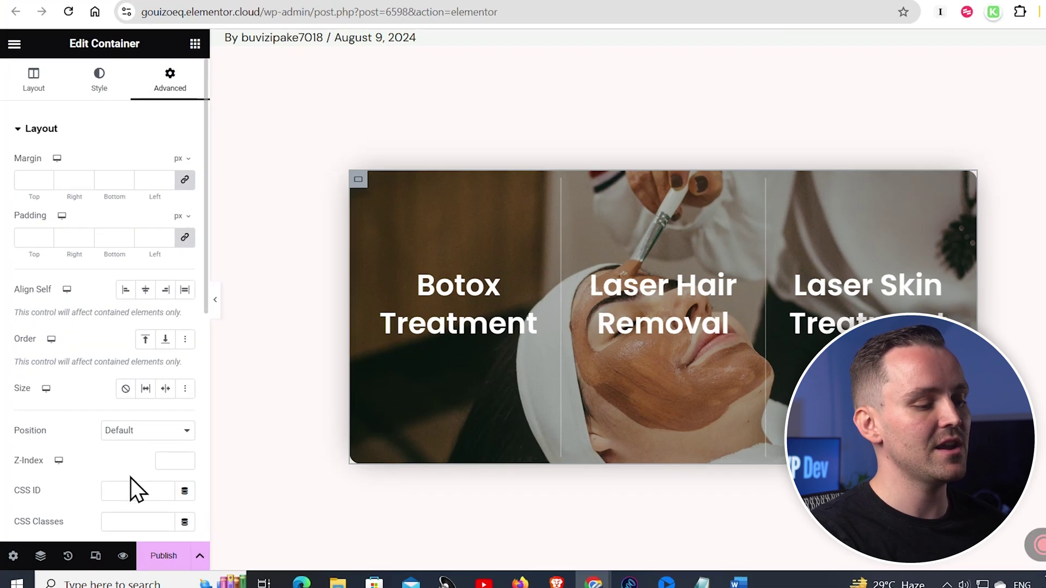
pyautogui.click(145, 490)
pyautogui.write('main-pare')
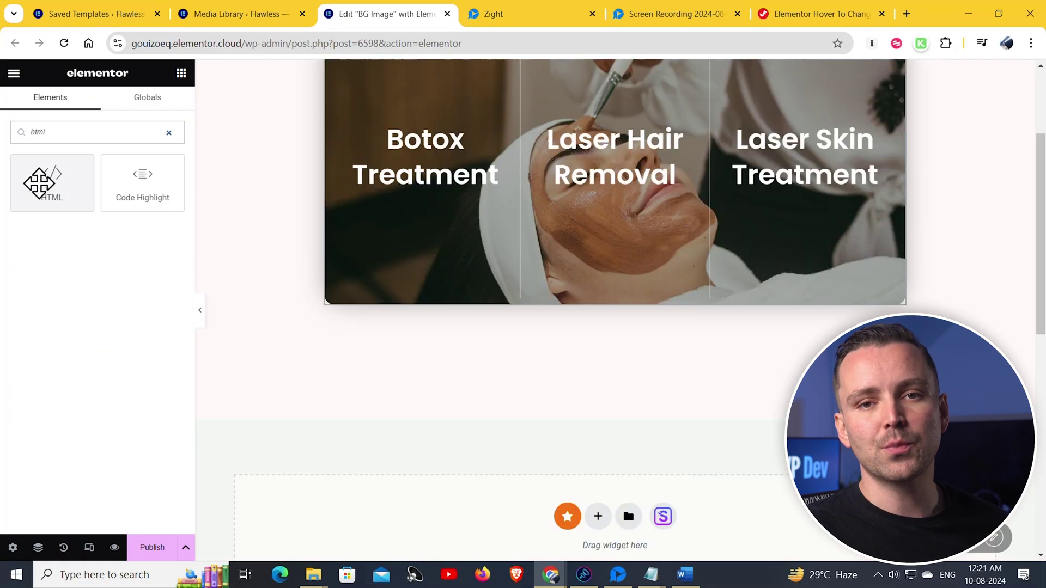
pyautogui.moveTo(52, 179); pyautogui.dragTo(452, 506)
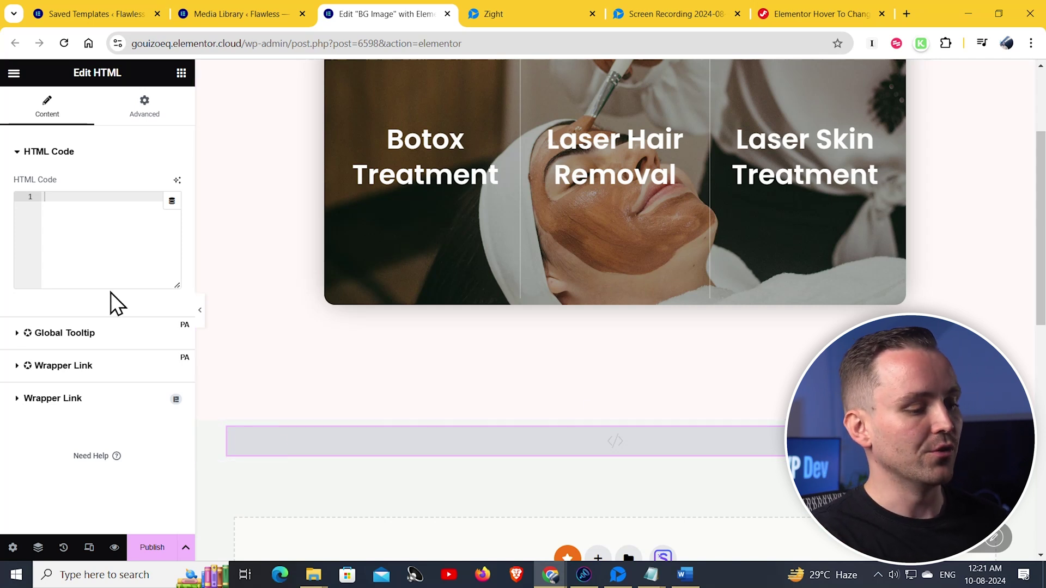
# - Paste the jQuery hover script into the HTML widget's code editor
pyautogui.click(64, 200)
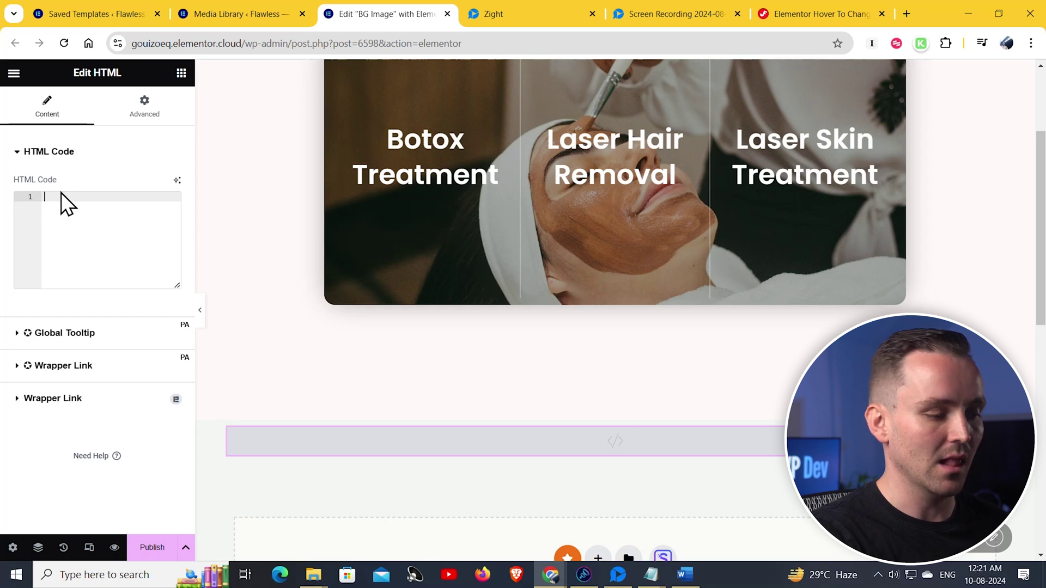
pyautogui.hotkey('ctrl', 'v')
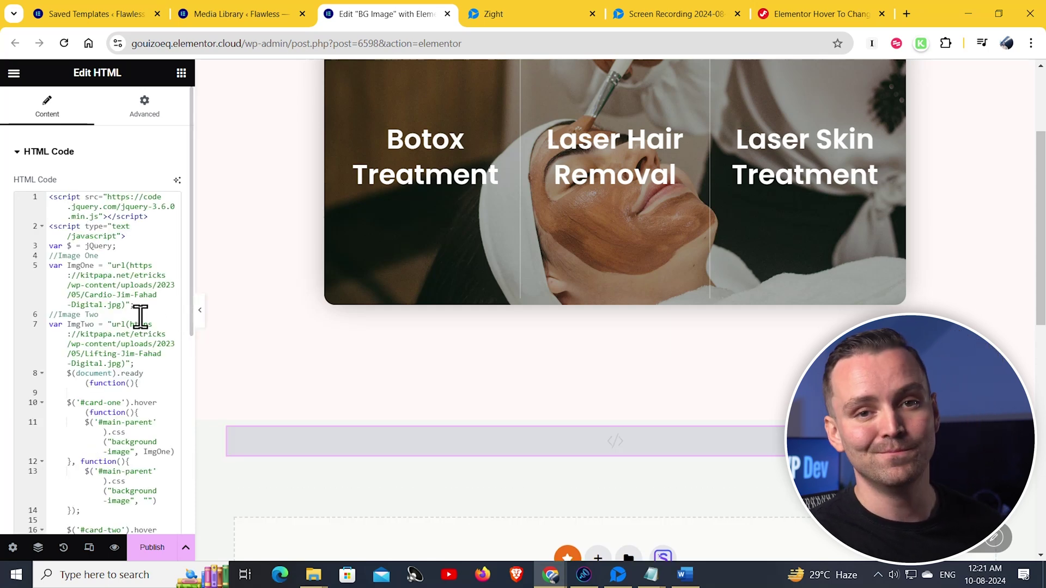
pyautogui.moveTo(195, 280); pyautogui.dragTo(334, 278)
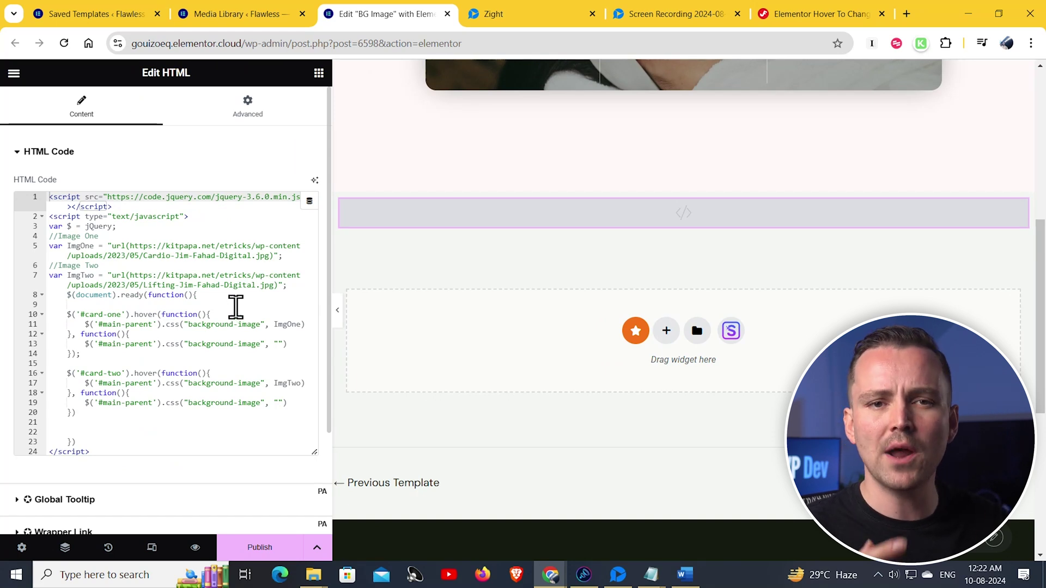
# - Duplicate the ImgTwo line as an ImgThree variable, and copy the botulinum-toxin photo's URL
pyautogui.click(289, 287)
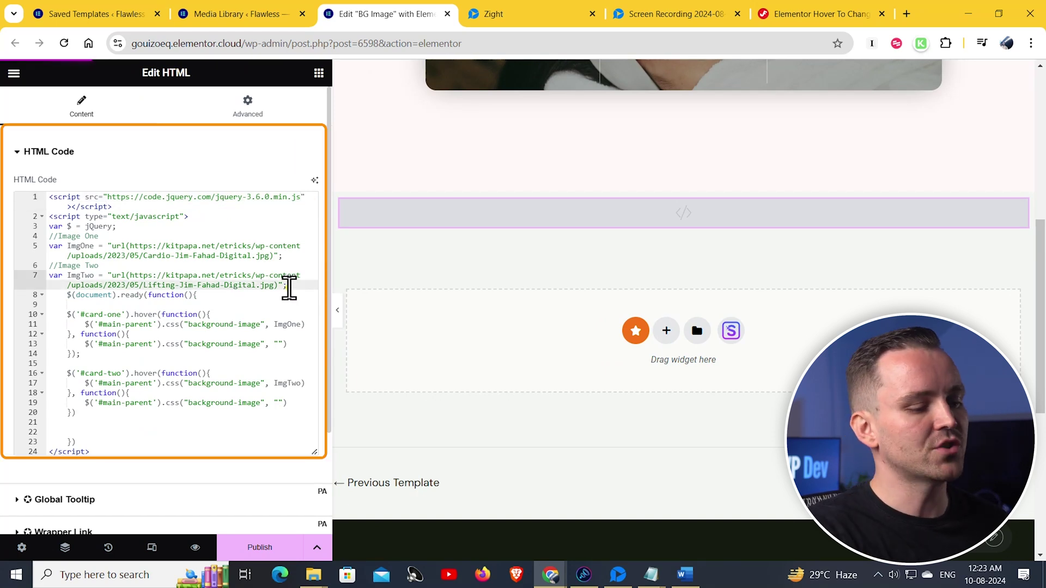
pyautogui.moveTo(289, 287); pyautogui.dragTo(54, 294)
pyautogui.hotkey('ctrl', 'c')
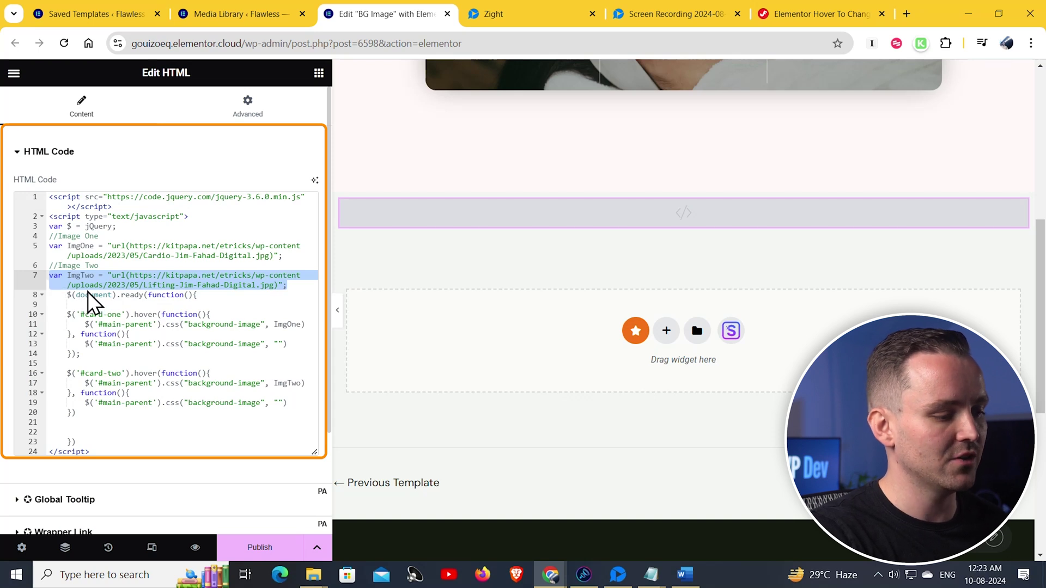
pyautogui.click(303, 286)
pyautogui.press('Return')
pyautogui.hotkey('ctrl', 'v')
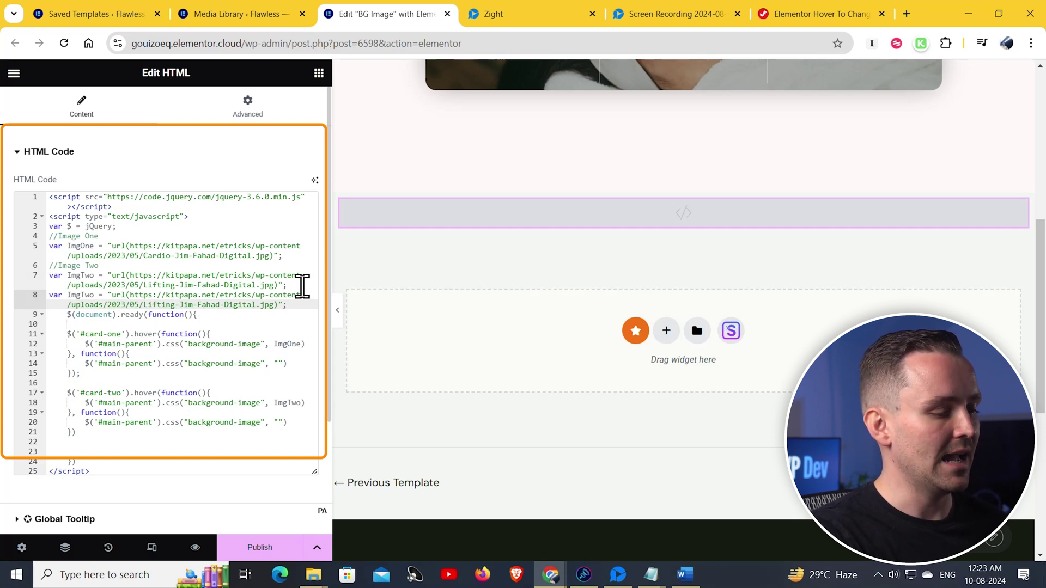
pyautogui.click(93, 295)
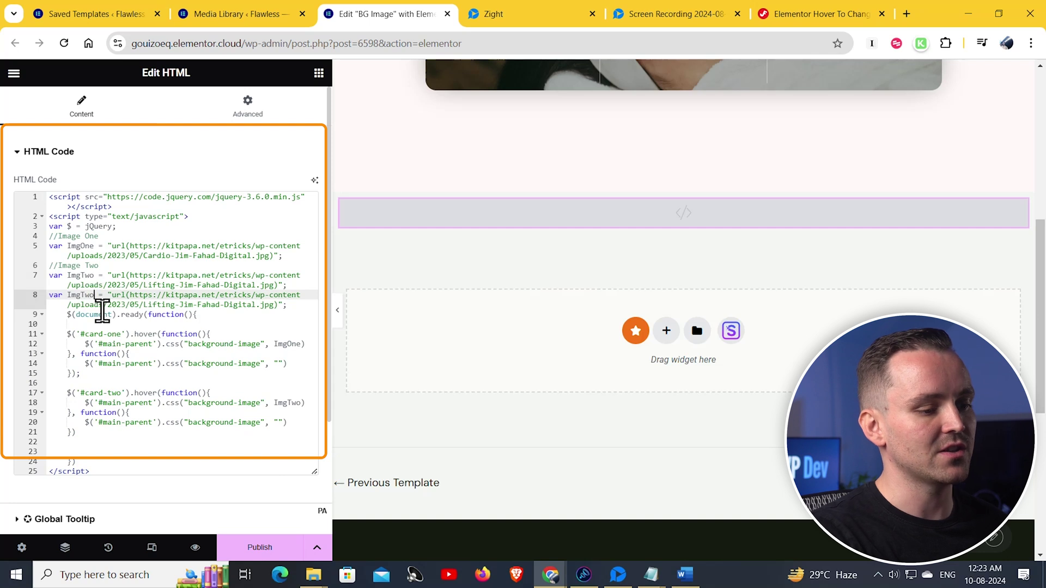
pyautogui.press('BackSpace')
pyautogui.press('BackSpace')
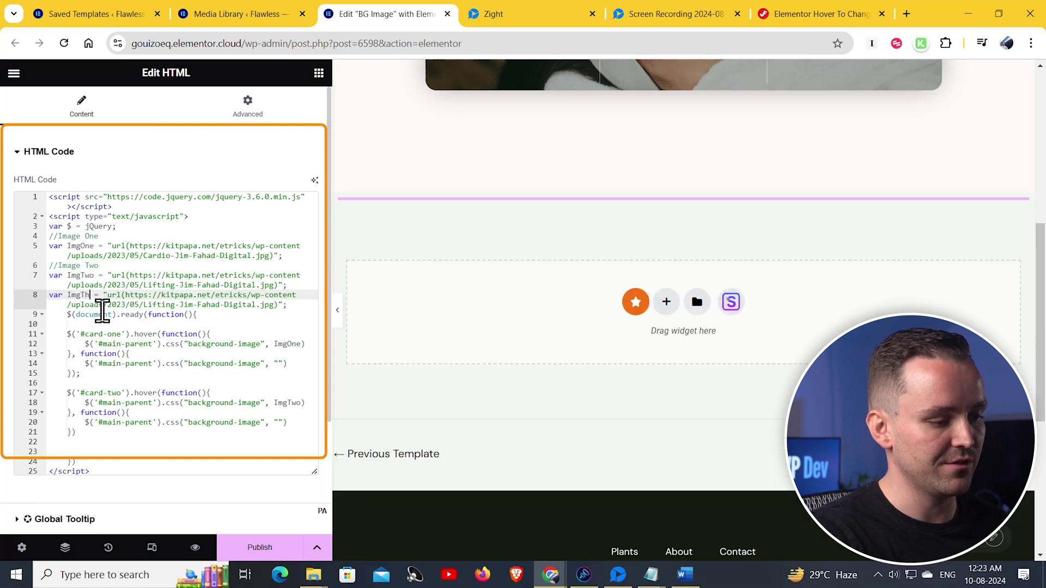
pyautogui.write('hree')
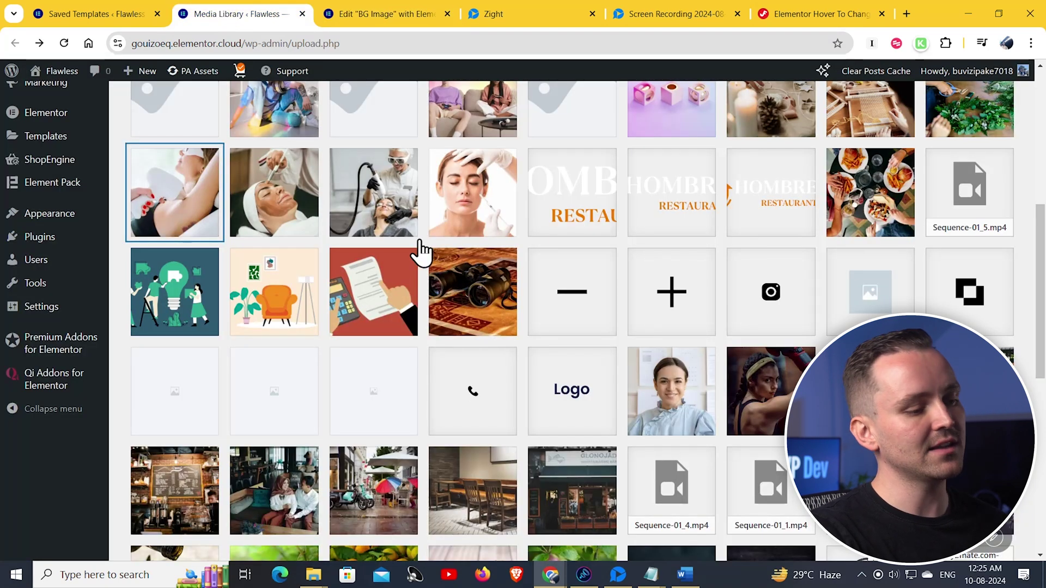
pyautogui.click(473, 196)
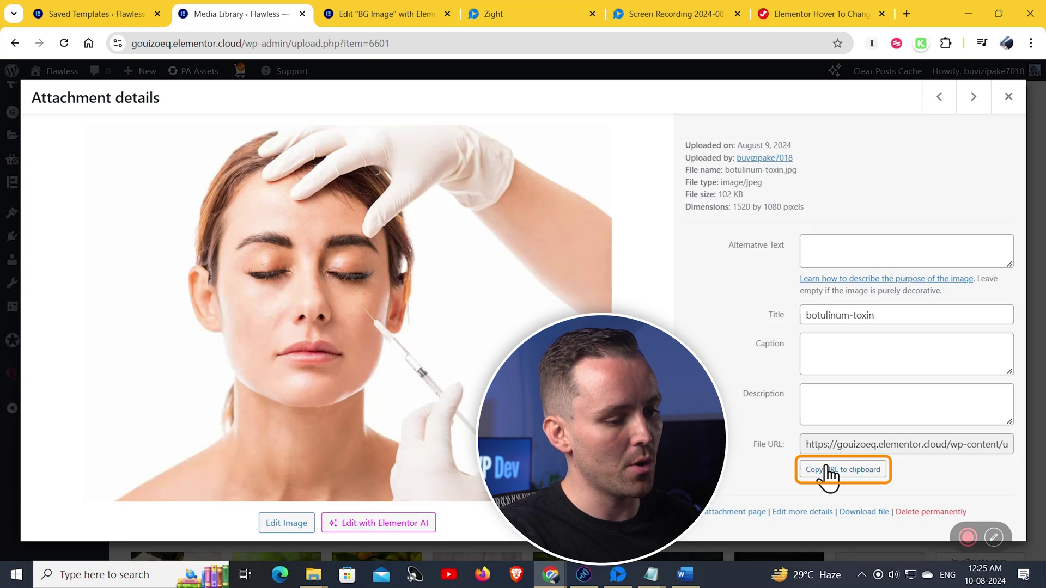
pyautogui.click(828, 471)
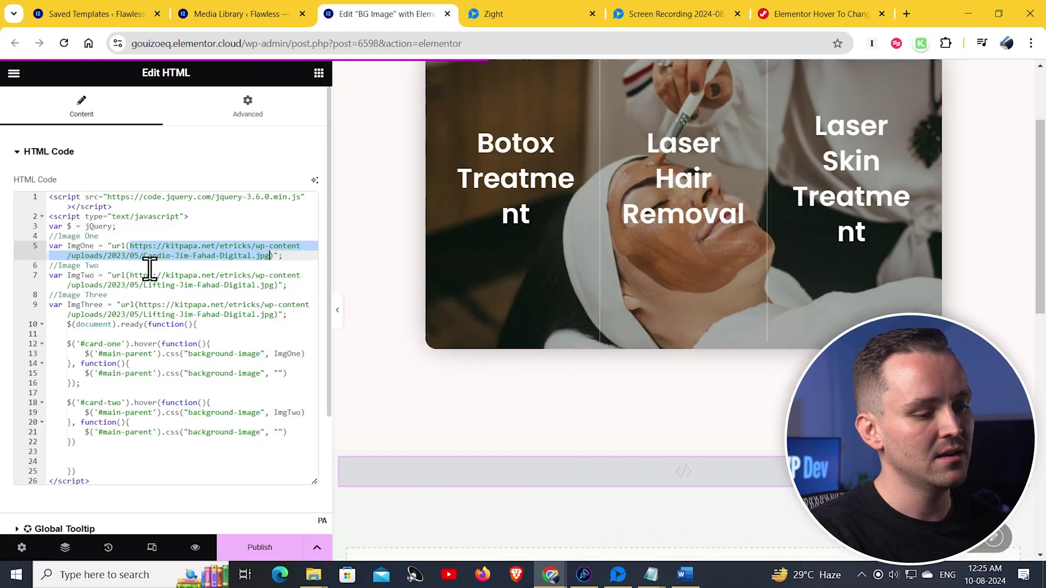
# - Replace ImgOne's URL with the botulinum-toxin photo URL and preview the page in a new tab
pyautogui.hotkey('ctrl', 'v')
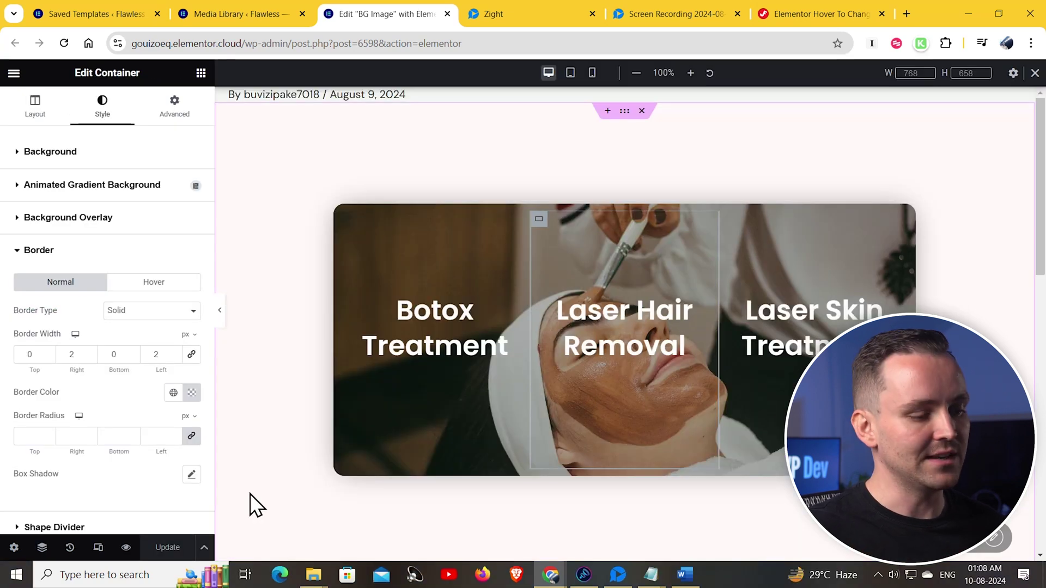
pyautogui.click(124, 549)
pyautogui.click(148, 514)
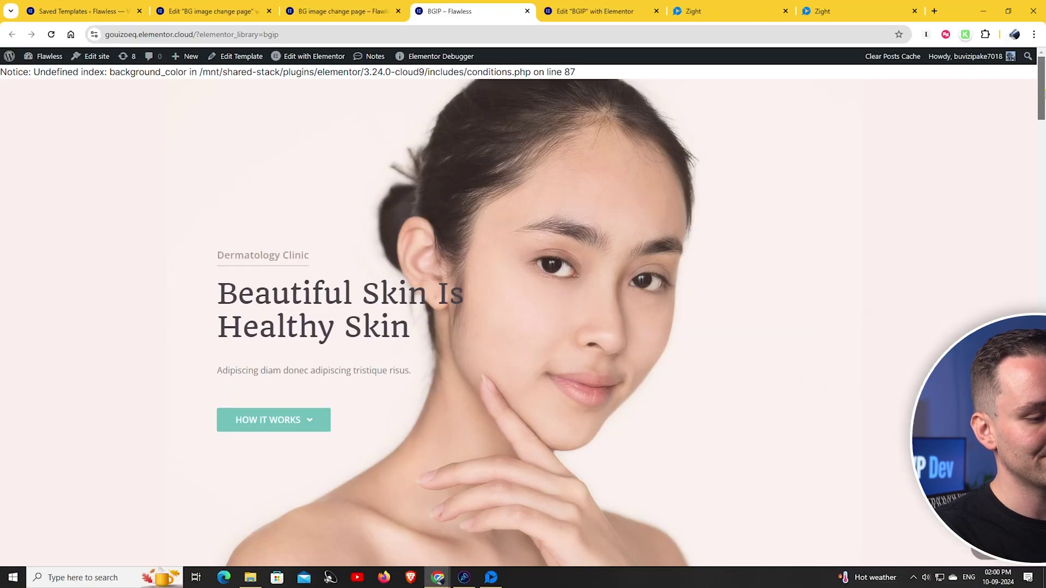
# - Scroll the preview down to the Botox, Laser Hair Removal and Laser Skin Treatment cards
pyautogui.scroll(-5, 1037, 123)
pyautogui.moveTo(1036, 123); pyautogui.dragTo(1037, 155)
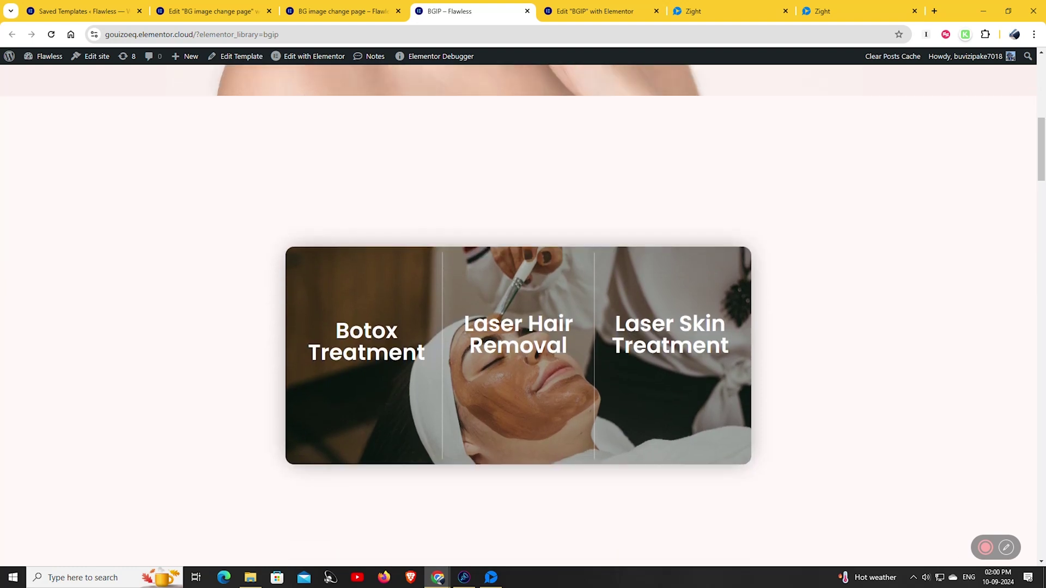